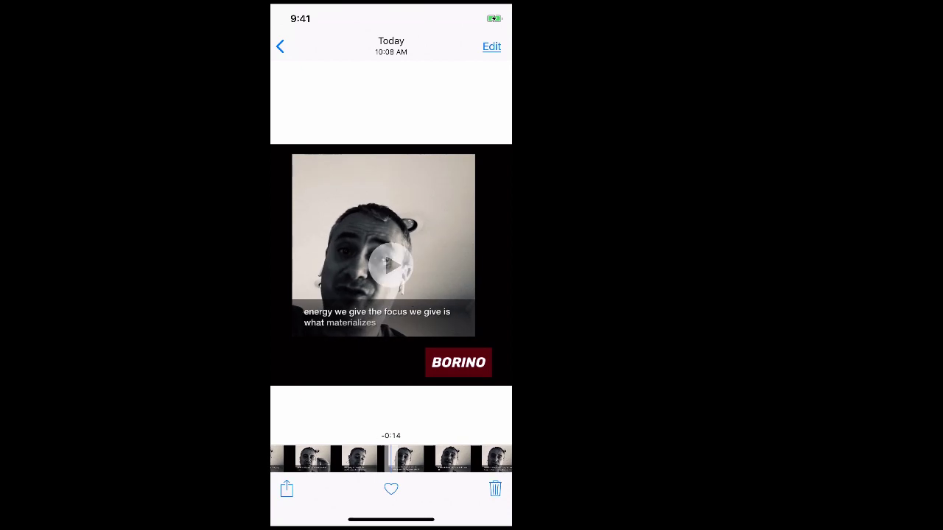
Close the captioned video in Photos, go home, and open the Video app folder.
left_click(280, 46)
left_click_drag(391, 520, 391, 332)
left_click(475, 401)
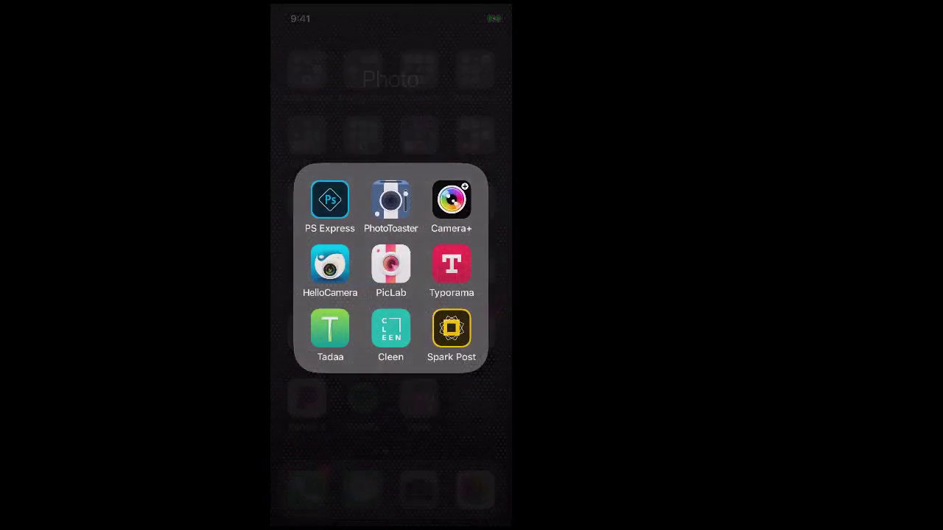
left_click(391, 442)
left_click(419, 402)
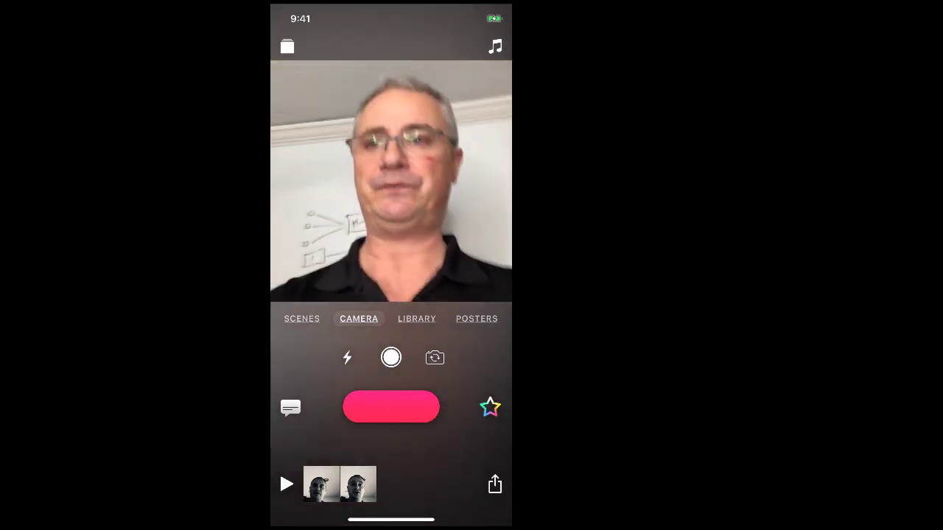
Switch Live Titles to the plain caption style and start recording a new spoken clip.
left_click(290, 408)
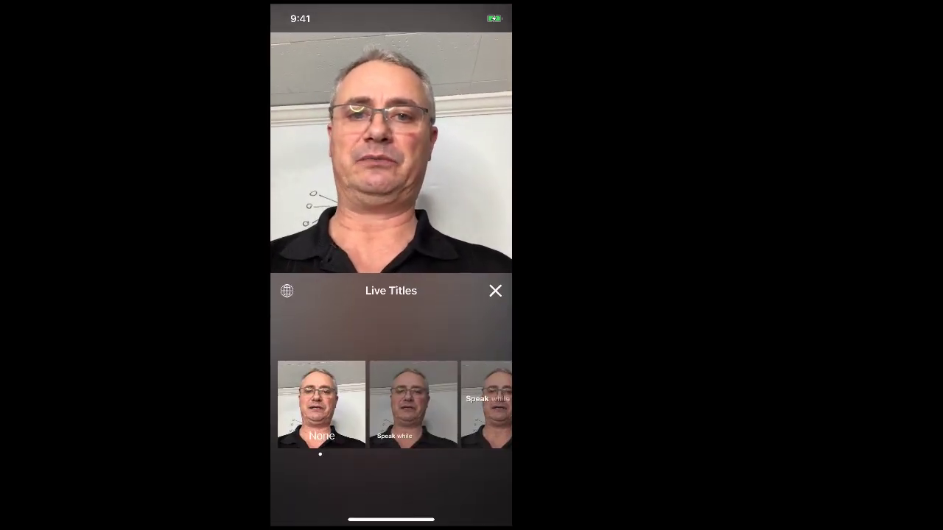
scroll(390, 404, "right", 3)
scroll(390, 404, "right", 3)
scroll(391, 404, "right", 3)
scroll(390, 405, "right", 3)
scroll(390, 404, "right", 2)
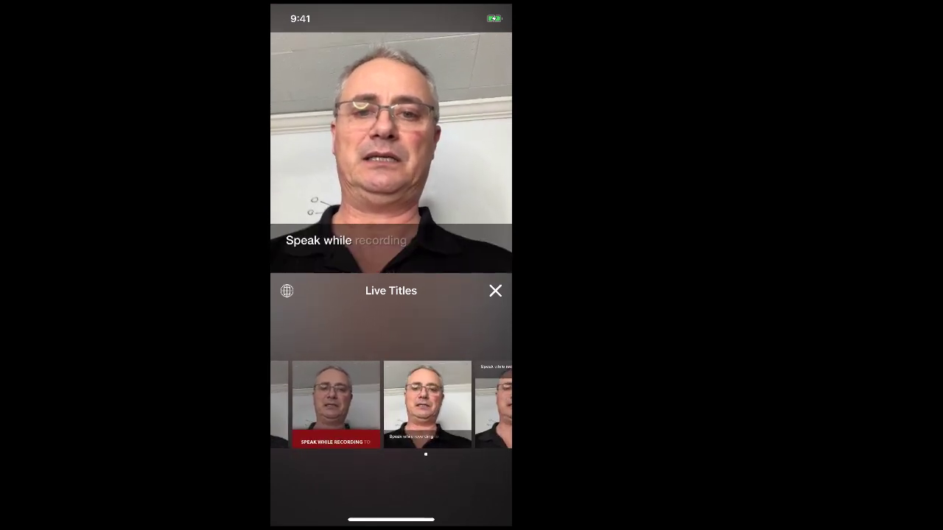
left_click(495, 291)
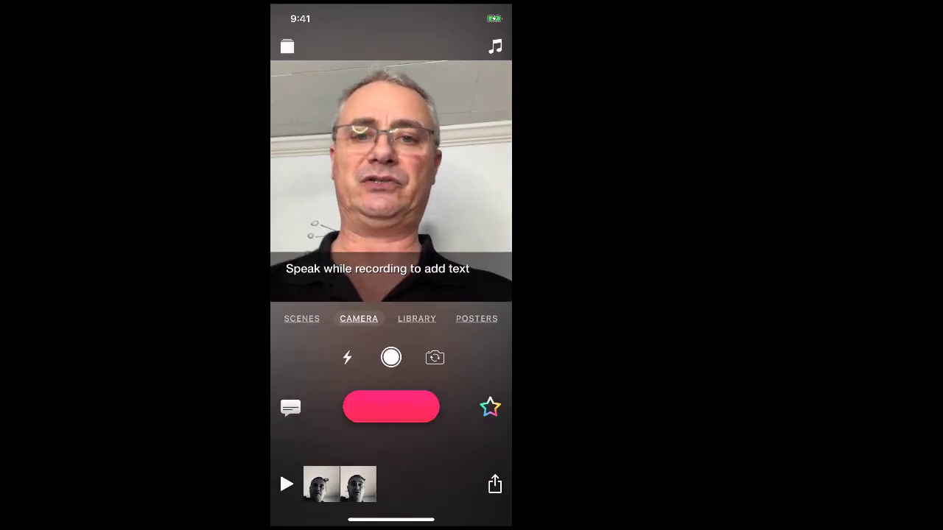
left_click(390, 406)
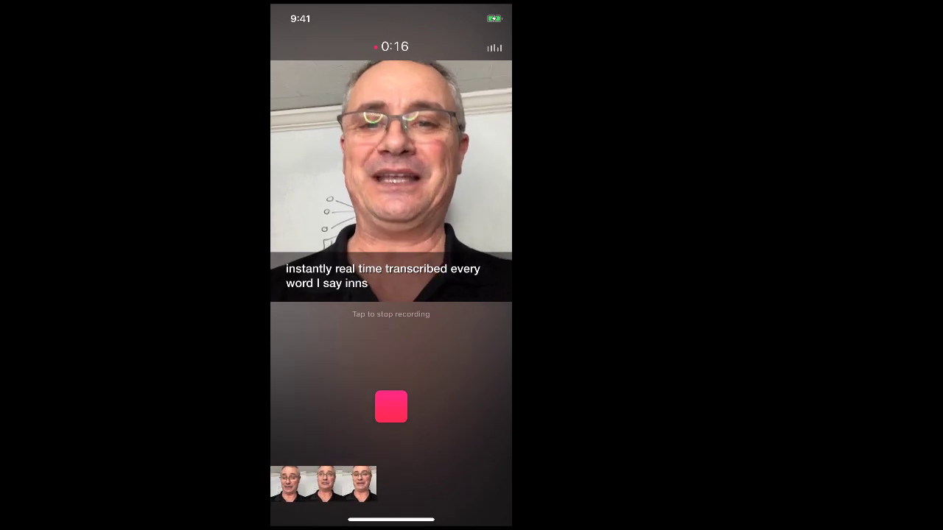
Stop recording to add the third clip, then play it back and close the review.
left_click(390, 407)
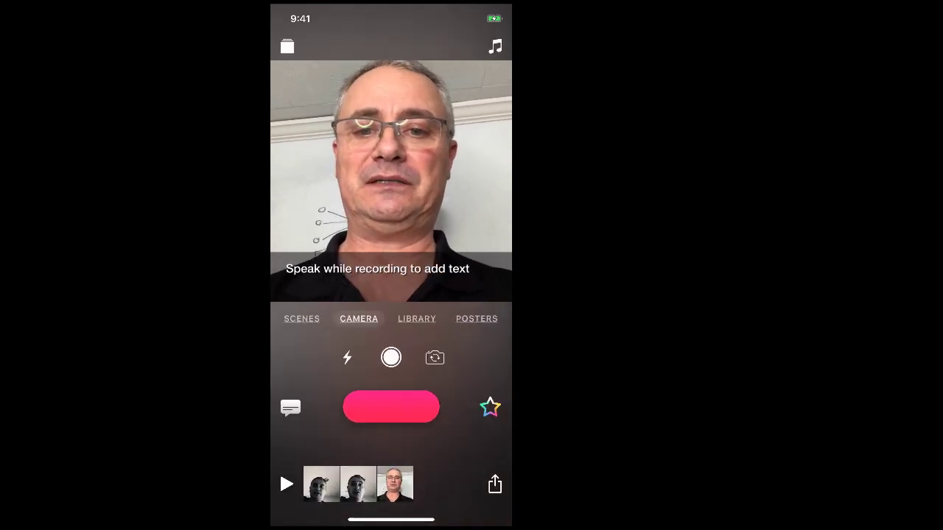
left_click(394, 484)
left_click(286, 483)
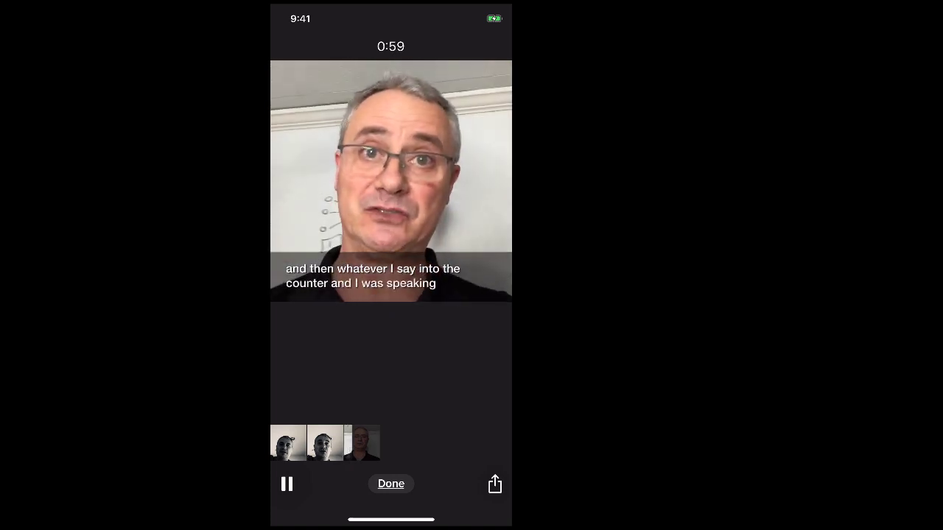
left_click(391, 484)
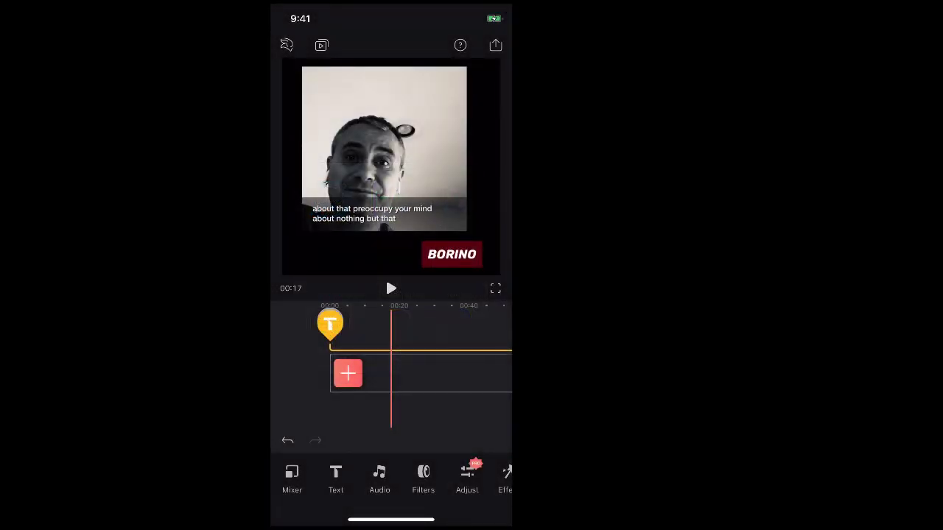
Scrub the Videoleap timeline and inspect the BORINO text overlay, then deselect it.
mouse_move(442, 372)
left_mouse_down()
mouse_move(309, 372)
mouse_move(413, 372)
left_mouse_up()
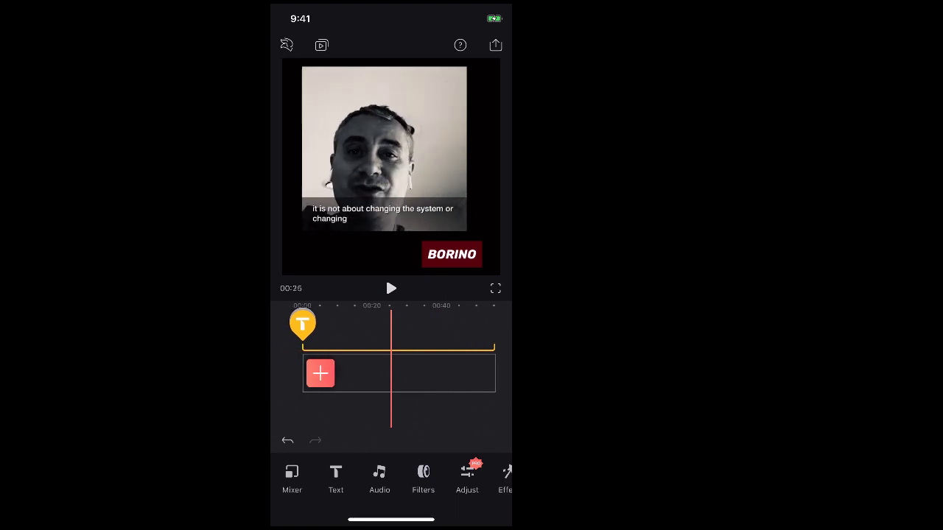
left_click(398, 346)
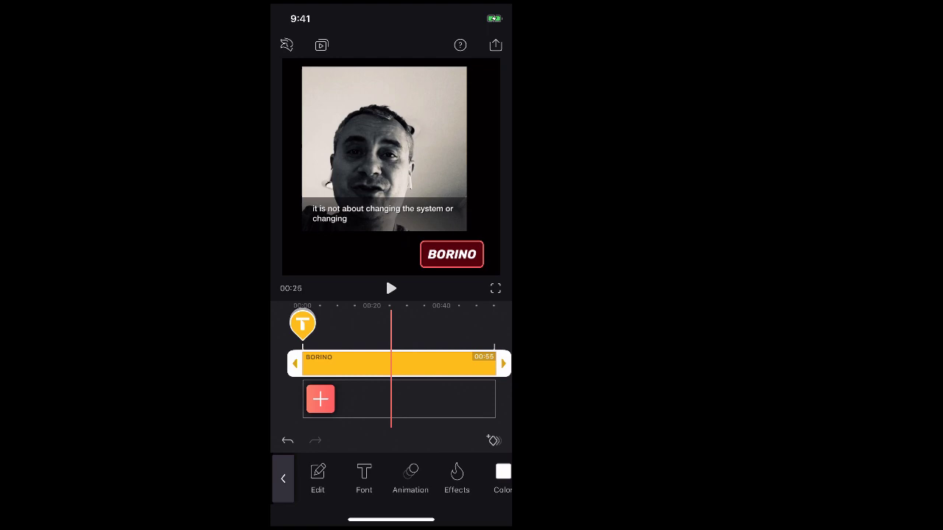
left_click(283, 478)
Return home and reopen Clips from the Video folder's second page.
left_click_drag(391, 520, 391, 331)
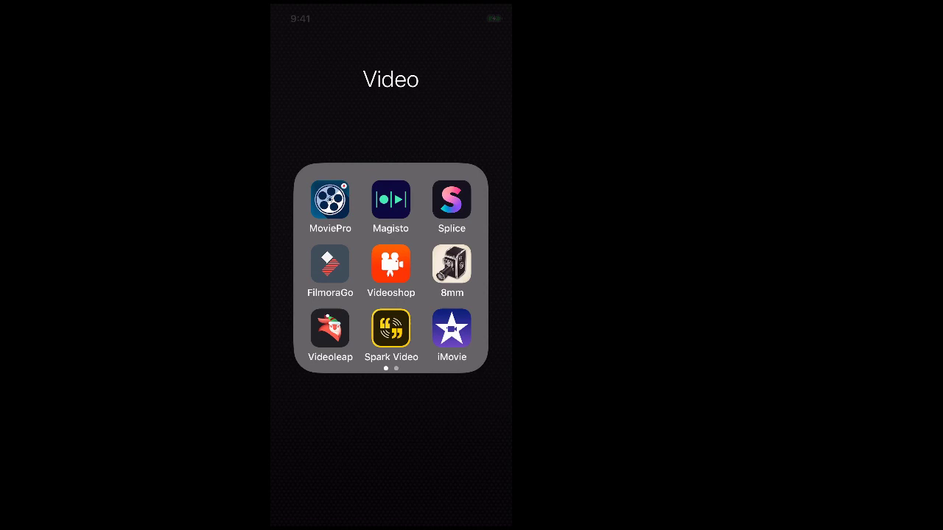
left_click_drag(457, 265, 324, 266)
left_click(330, 328)
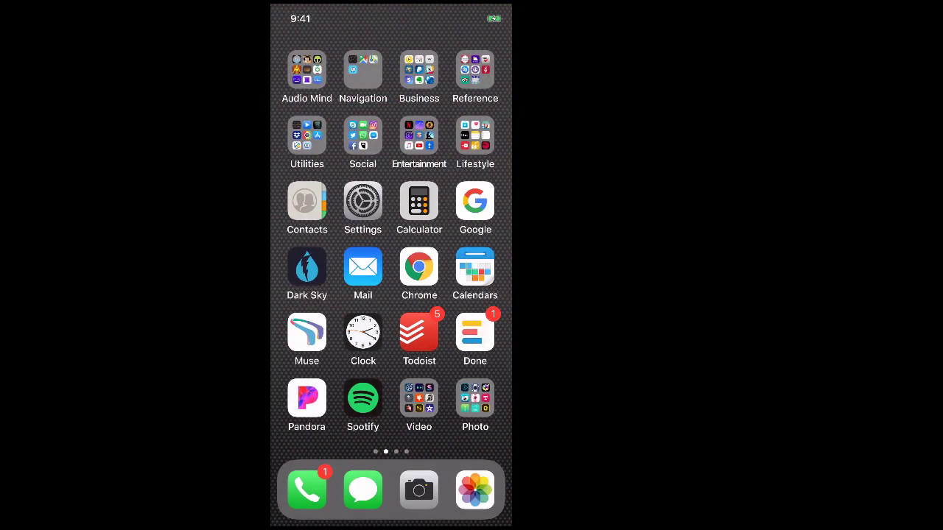
Open the Video app folder from the home screen.
left_click(419, 397)
Reopen Clips from the Video folder's second page and select the third clip.
left_click_drag(449, 273, 332, 273)
left_click(330, 328)
left_click(395, 484)
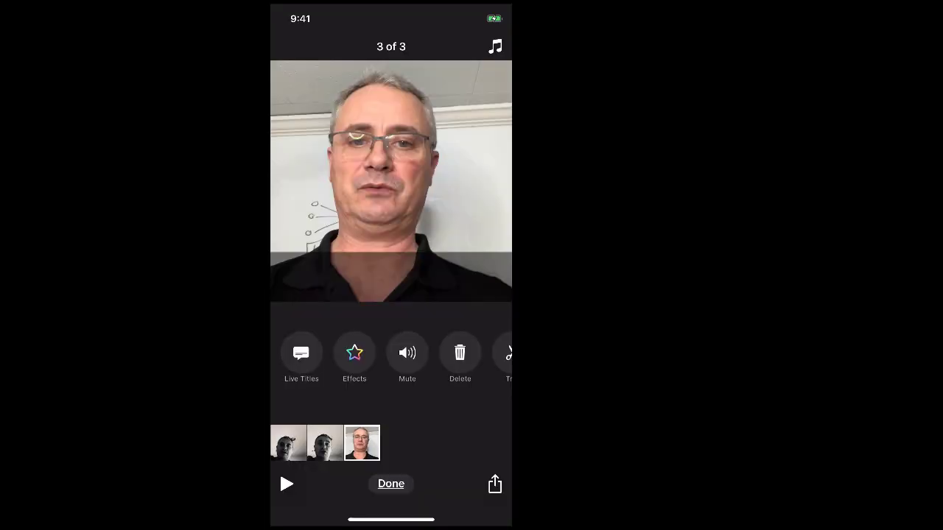
Edit the third clip's Live Titles text so its last word reads 'borino'.
left_click(301, 352)
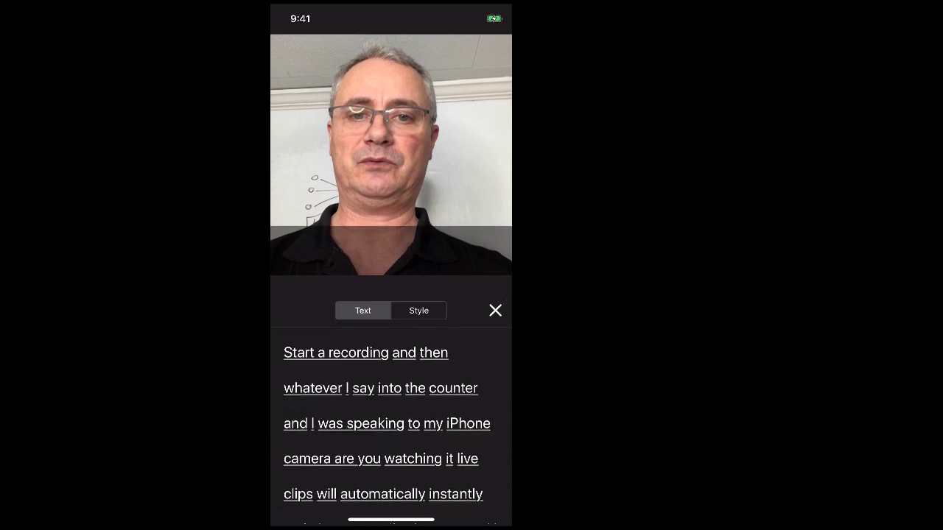
left_click(386, 403)
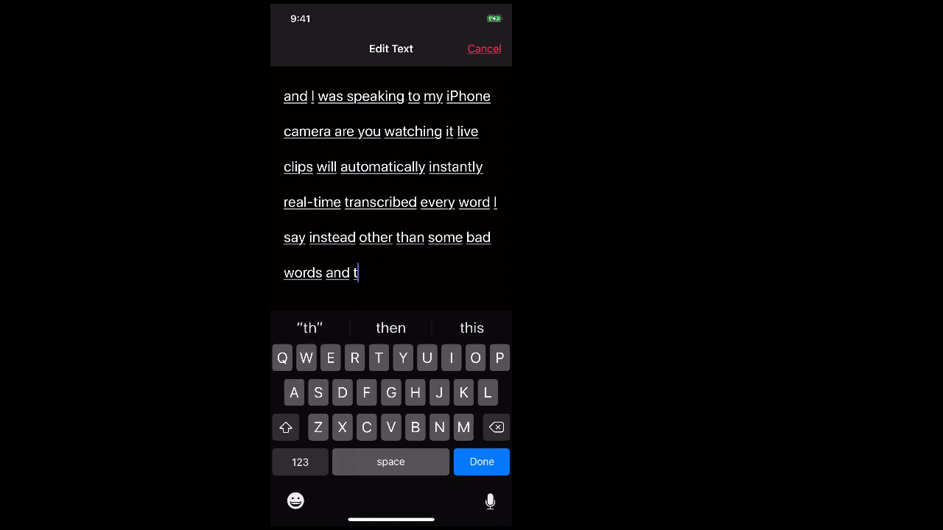
type("borino")
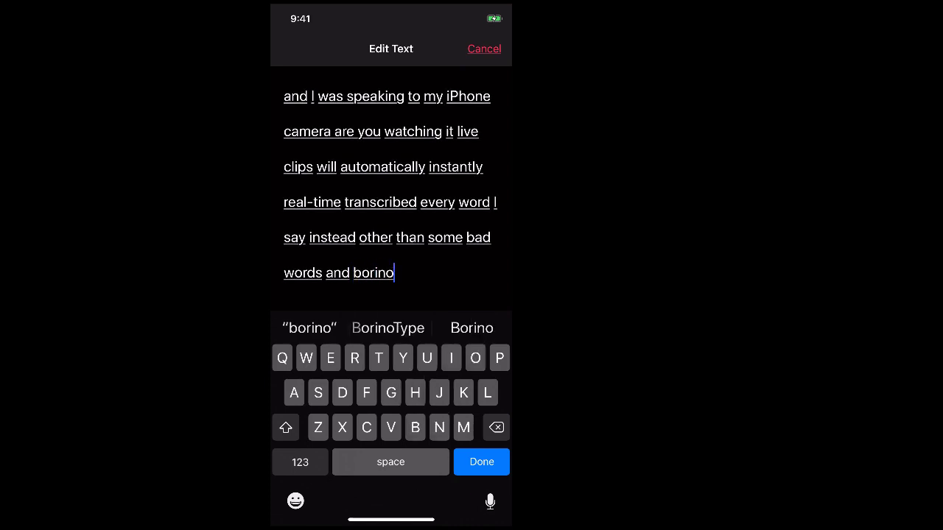
key("Return")
left_click(495, 291)
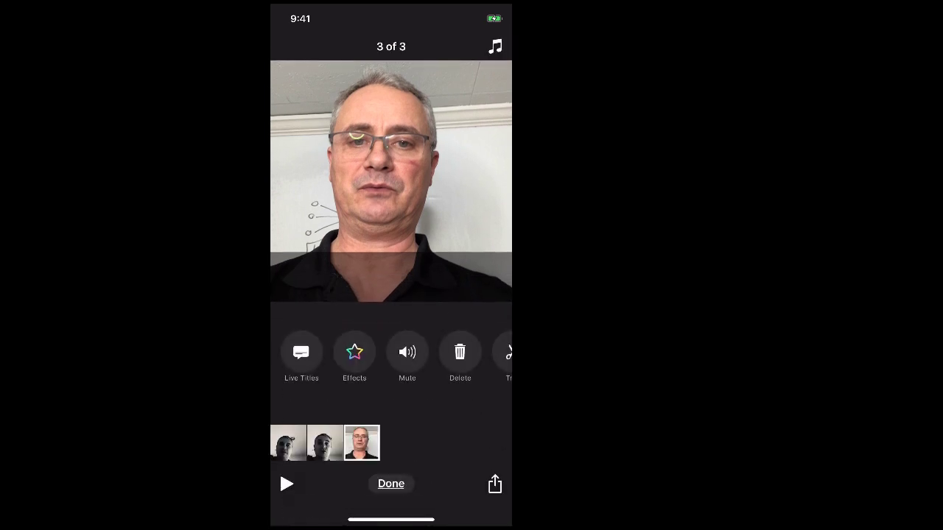
Apply the Comic Mono filter to the third clip from Effects.
left_click(354, 352)
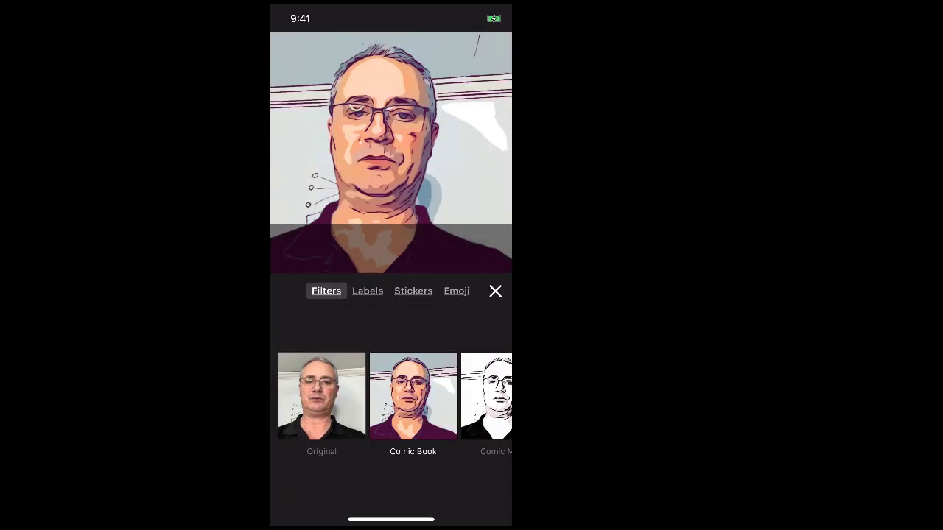
left_click(486, 397)
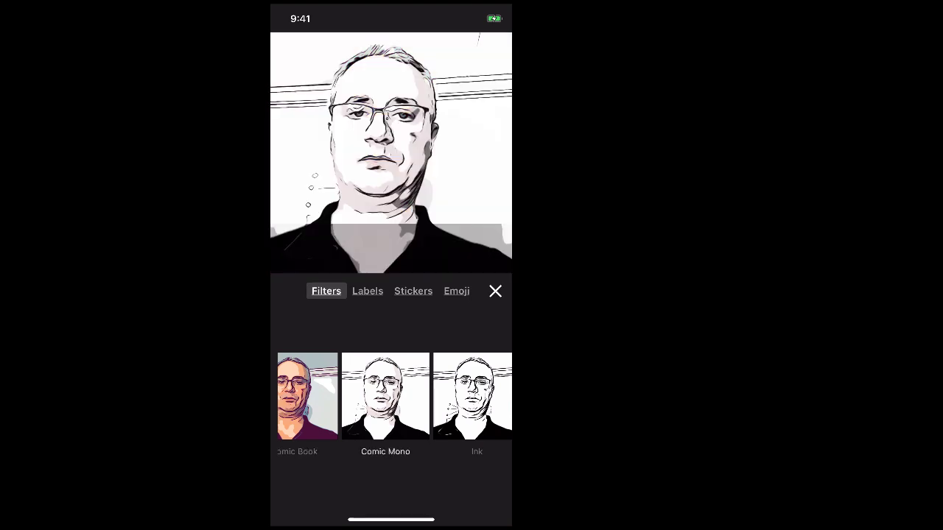
left_click(495, 290)
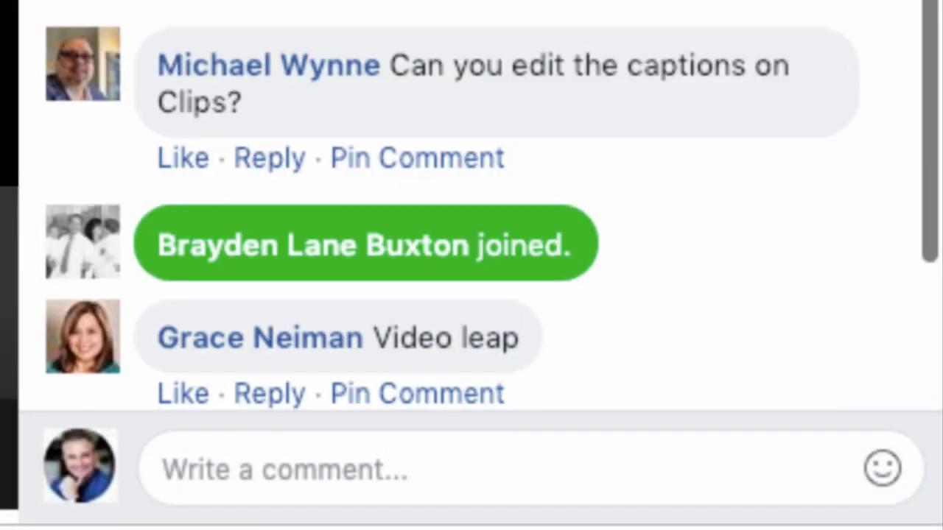
Scroll the Facebook live comments back past the join notices to an early greeting.
scroll(471, 221, "up", 3)
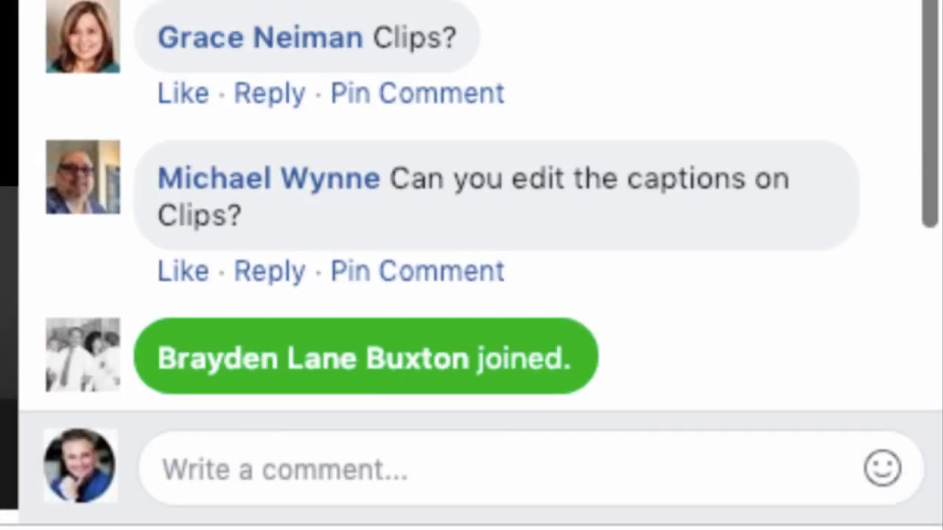
scroll(471, 221, "up", 2)
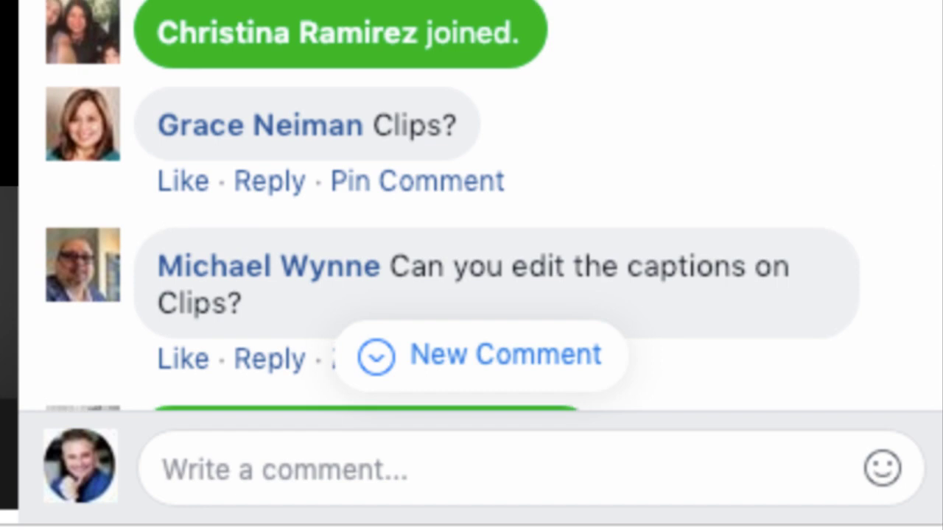
scroll(472, 221, "up", 3)
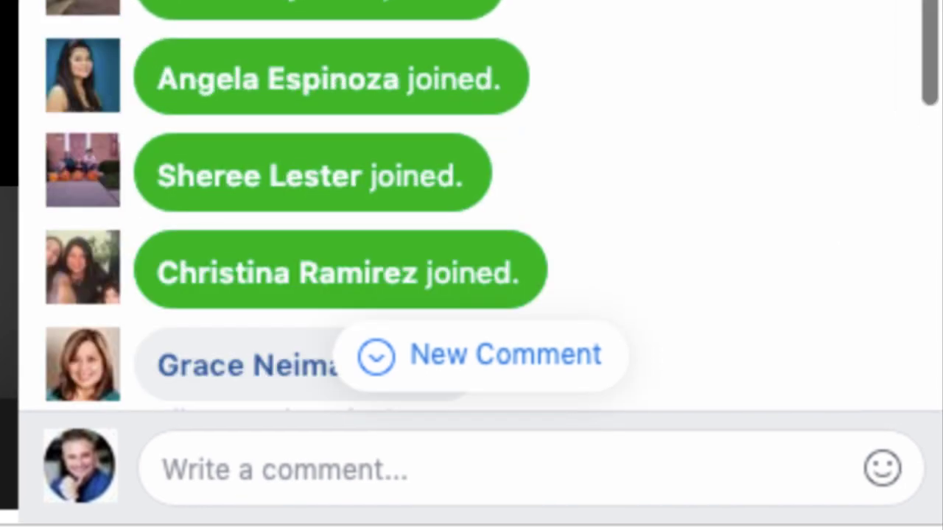
scroll(472, 221, "up", 2)
scroll(471, 221, "up", 1)
scroll(471, 221, "up", 2)
scroll(471, 221, "up", 1)
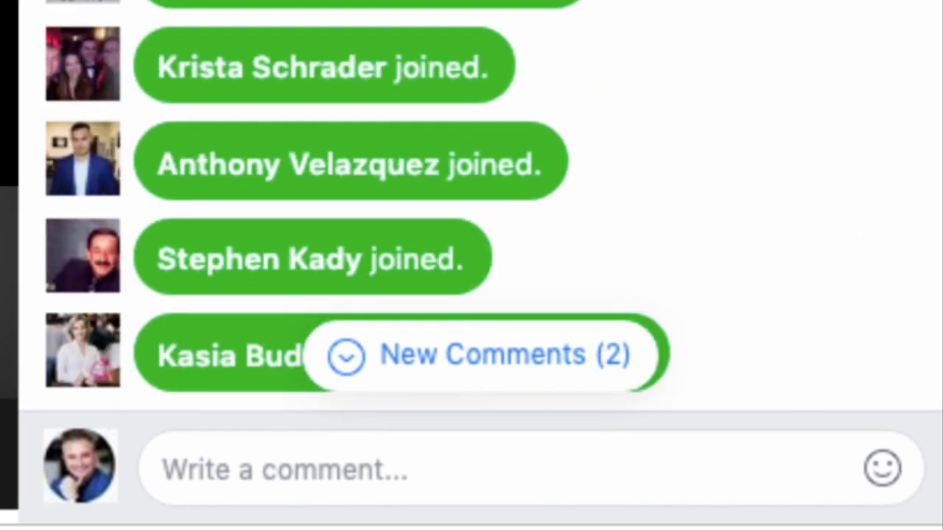
scroll(471, 220, "up", 2)
scroll(471, 221, "up", 2)
scroll(471, 221, "up", 2)
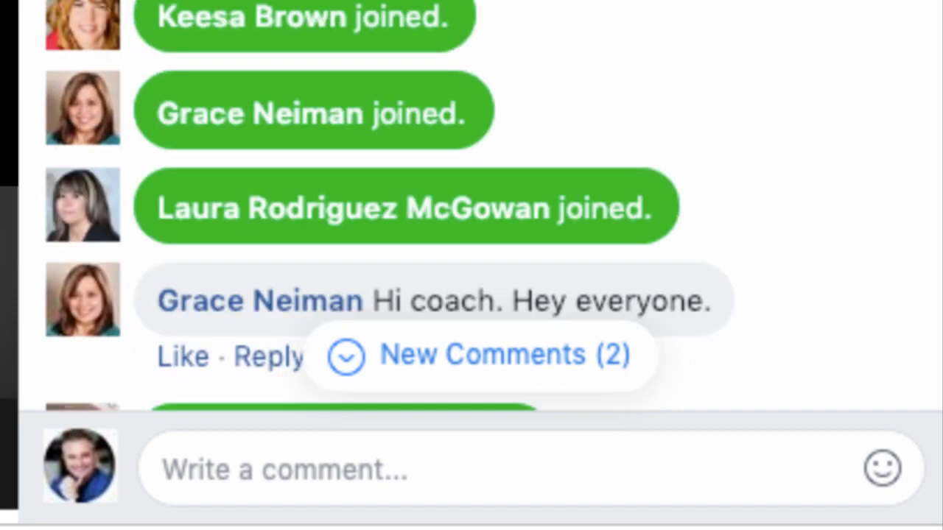